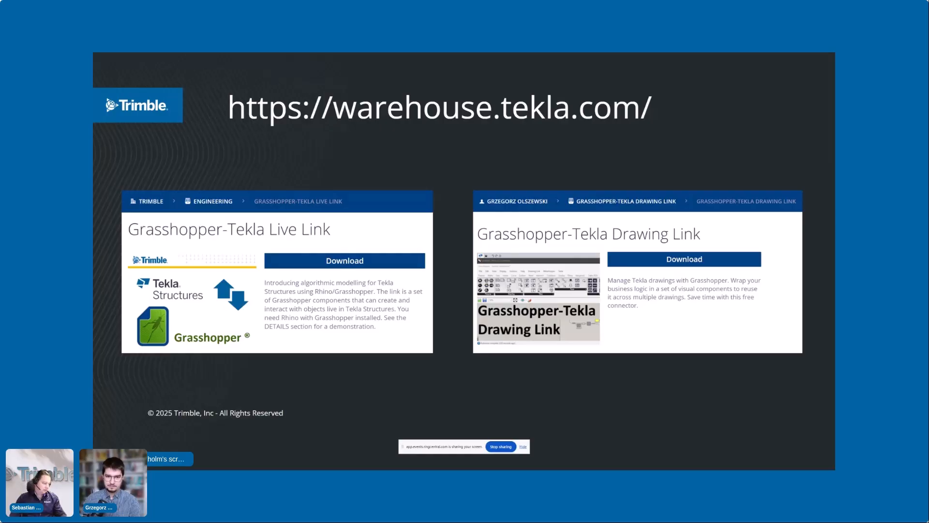
# Step: Switch to the bridge model in Tekla Structures and clear the Bridge creator dialog and the applications and components catalogue from view
pyautogui.hotkey('alt', 'Tab')
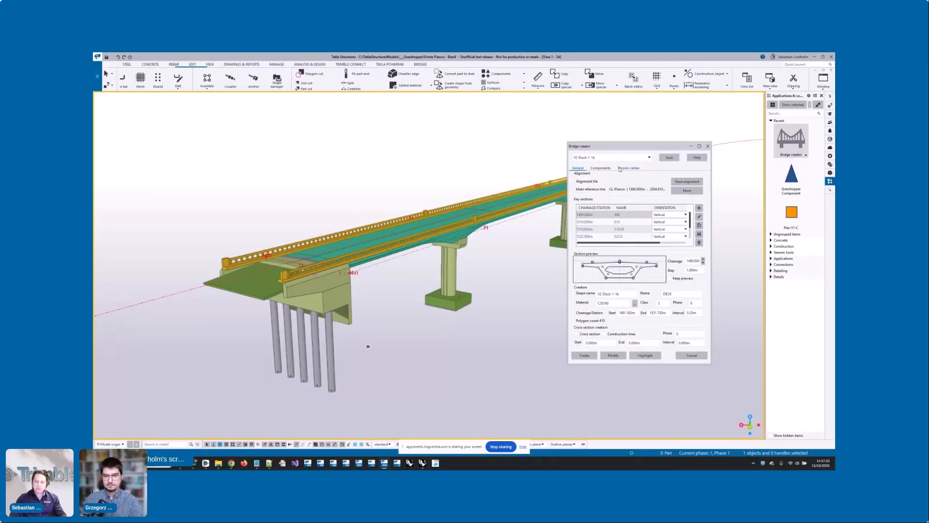
pyautogui.click(707, 146)
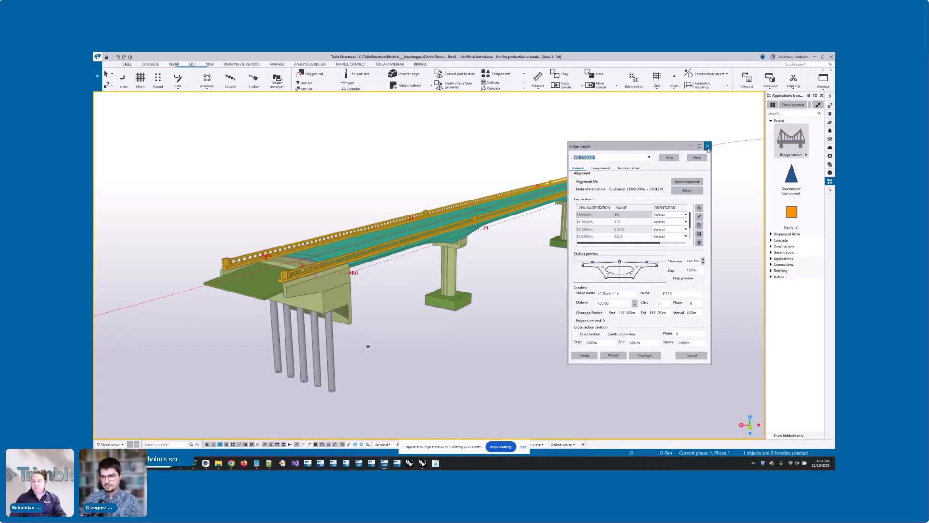
pyautogui.click(822, 96)
pyautogui.moveTo(440, 276); pyautogui.dragTo(474, 259, button='middle')
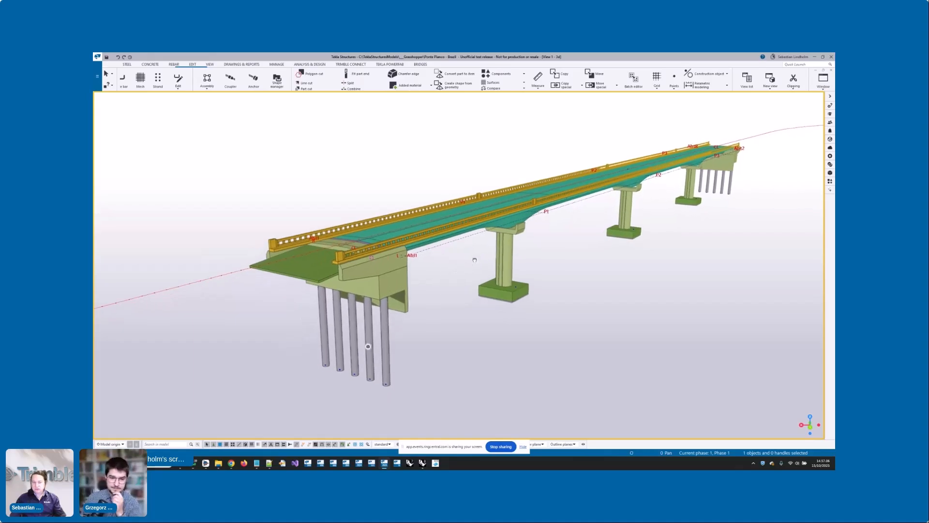
pyautogui.scroll(1, 471, 263)
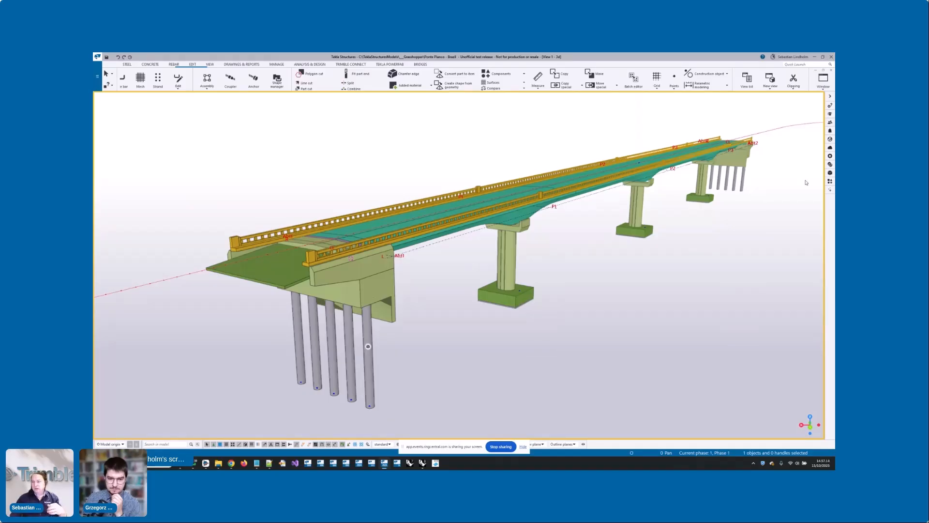
# Step: Open the Bridge creator from the applications and components catalogue and load the saved V2-Deck-1-1b settings
pyautogui.click(830, 181)
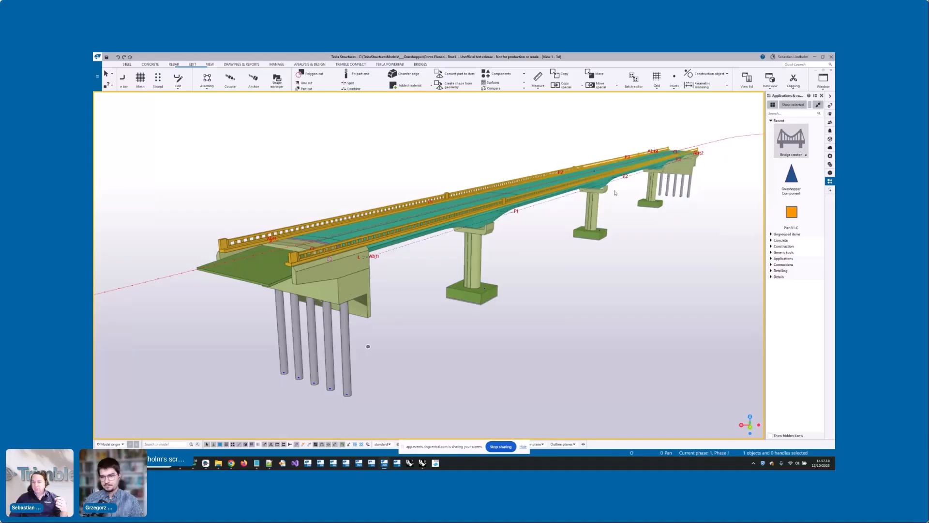
pyautogui.doubleClick(587, 201)
pyautogui.moveTo(648, 147); pyautogui.dragTo(562, 140)
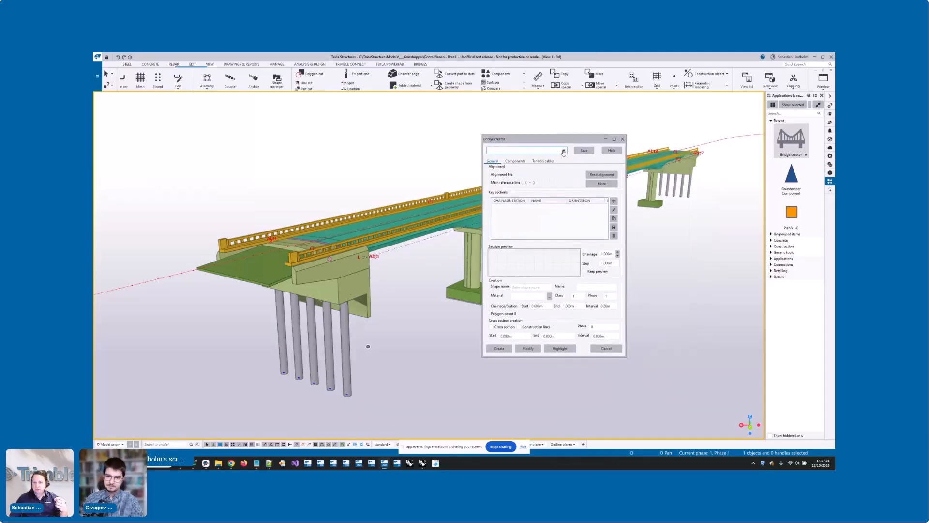
pyautogui.click(564, 151)
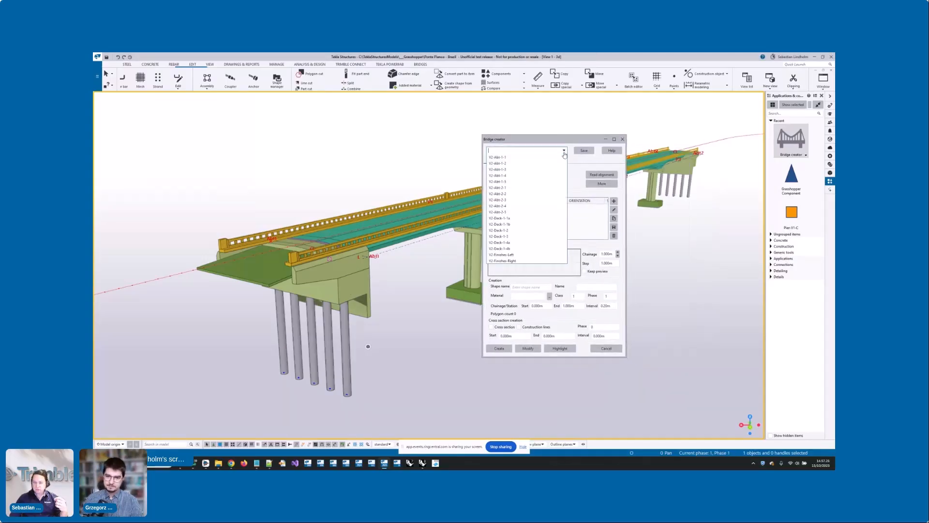
pyautogui.click(528, 224)
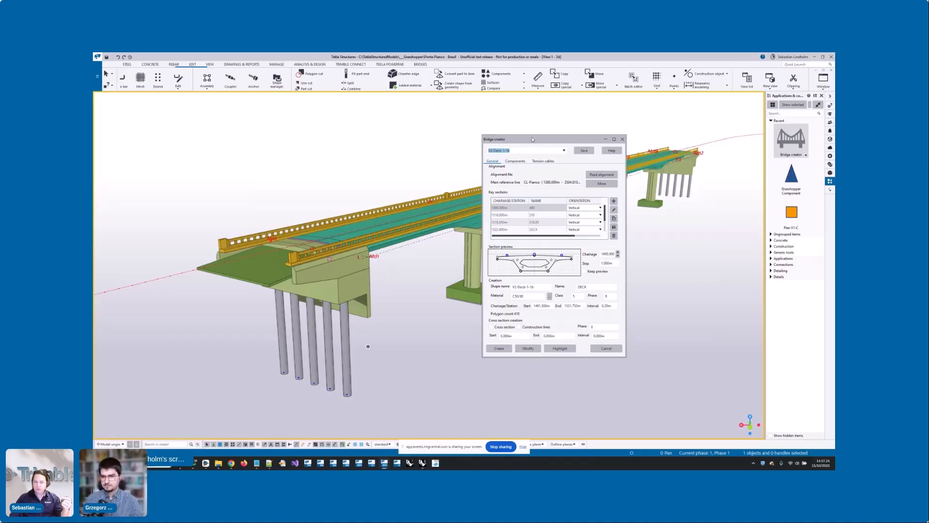
pyautogui.moveTo(533, 144); pyautogui.dragTo(623, 141)
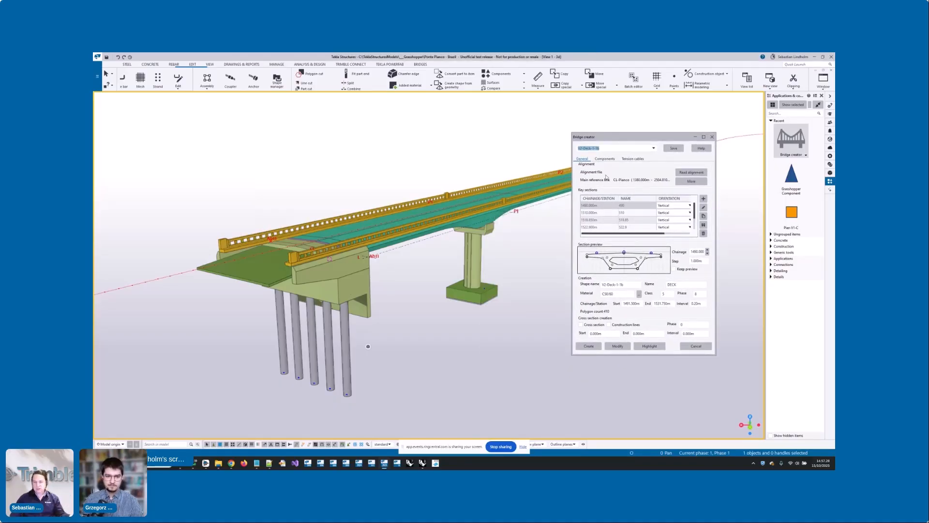
# Step: Select the road alignment line and examine the bridge's abutment, piles, piers and deck in the model
pyautogui.click(180, 272)
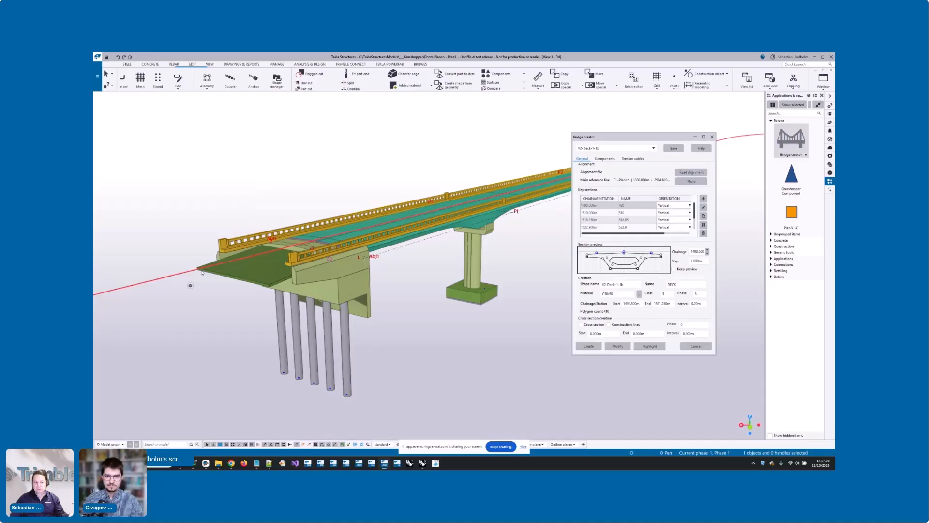
pyautogui.click(607, 179)
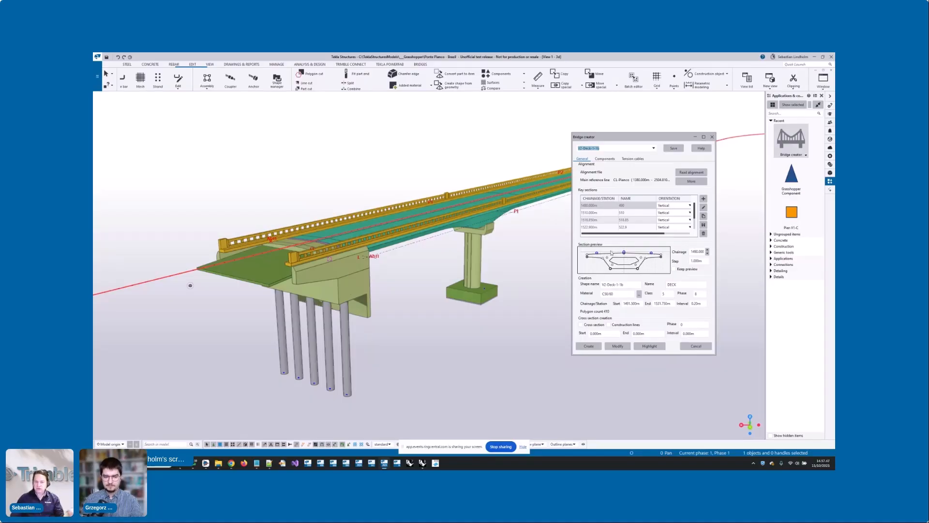
pyautogui.scroll(4, 317, 256)
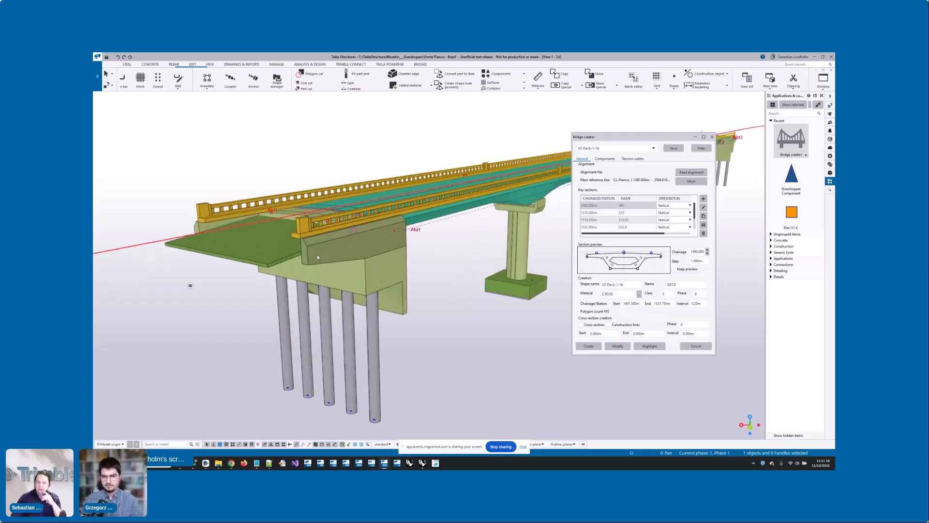
pyautogui.scroll(3, 317, 255)
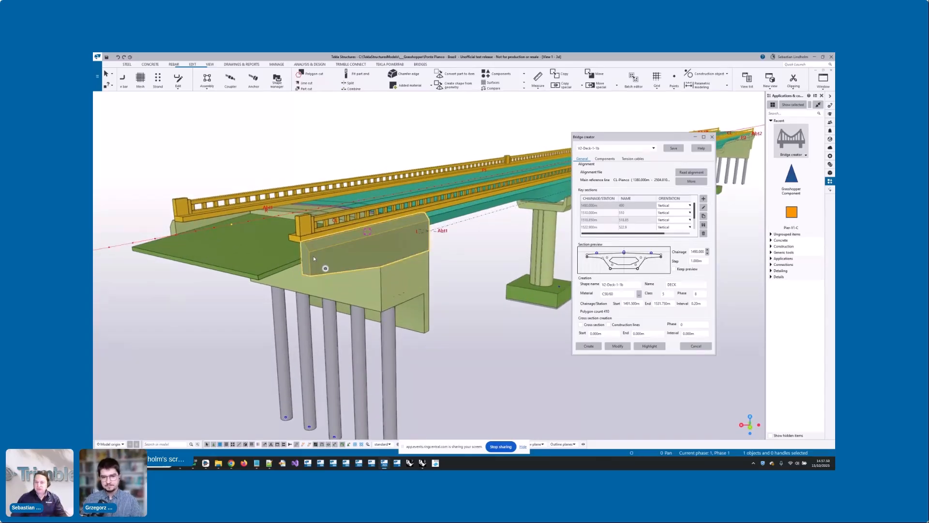
pyautogui.moveTo(513, 251); pyautogui.dragTo(417, 251, button='middle')
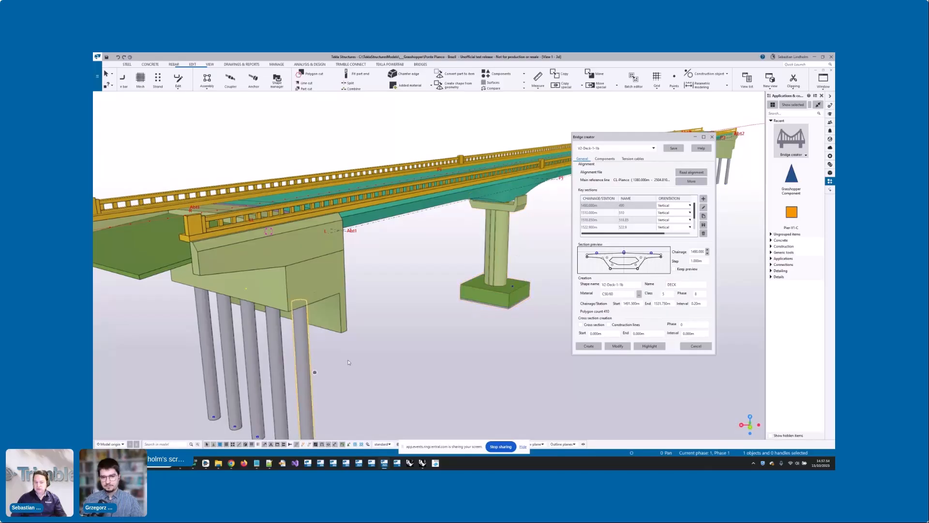
pyautogui.moveTo(378, 355); pyautogui.dragTo(384, 331, button='middle')
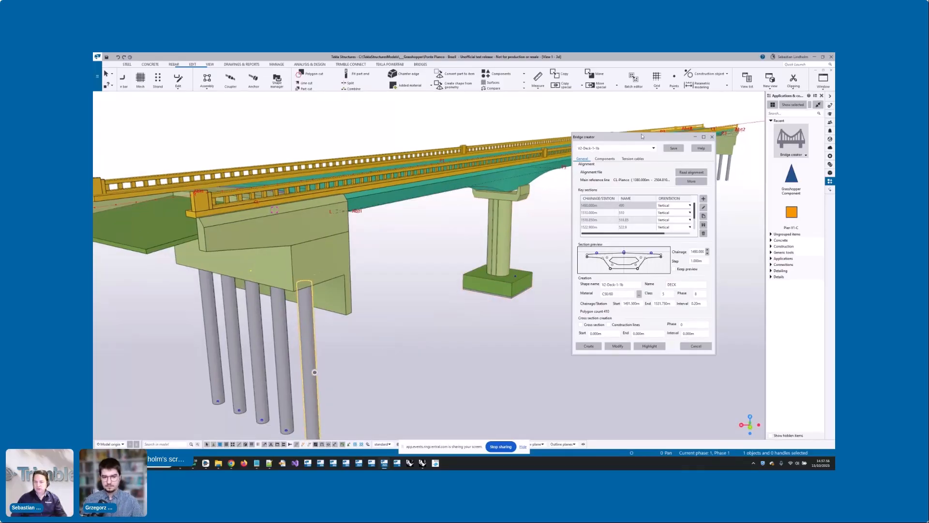
pyautogui.moveTo(642, 136); pyautogui.dragTo(673, 174)
pyautogui.scroll(-3, 426, 229)
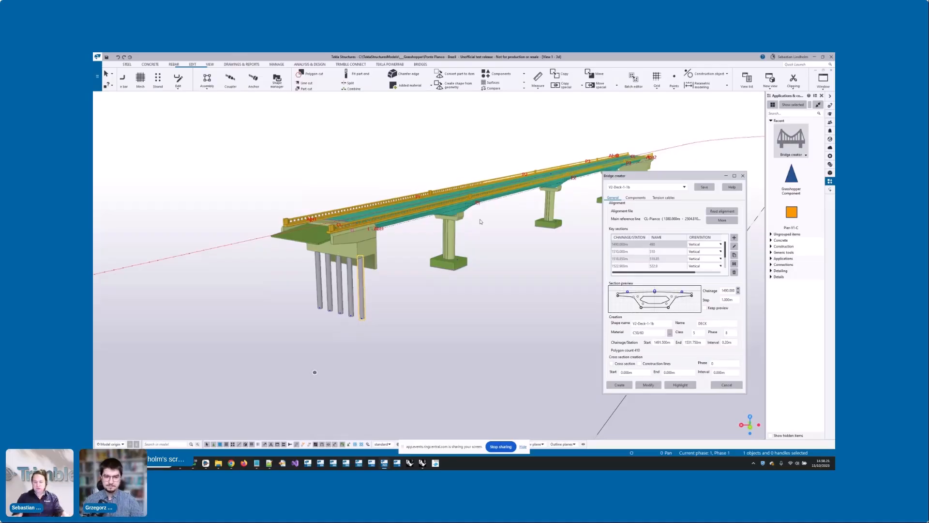
pyautogui.moveTo(481, 222); pyautogui.dragTo(453, 203, button='middle')
pyautogui.scroll(-3, 454, 202)
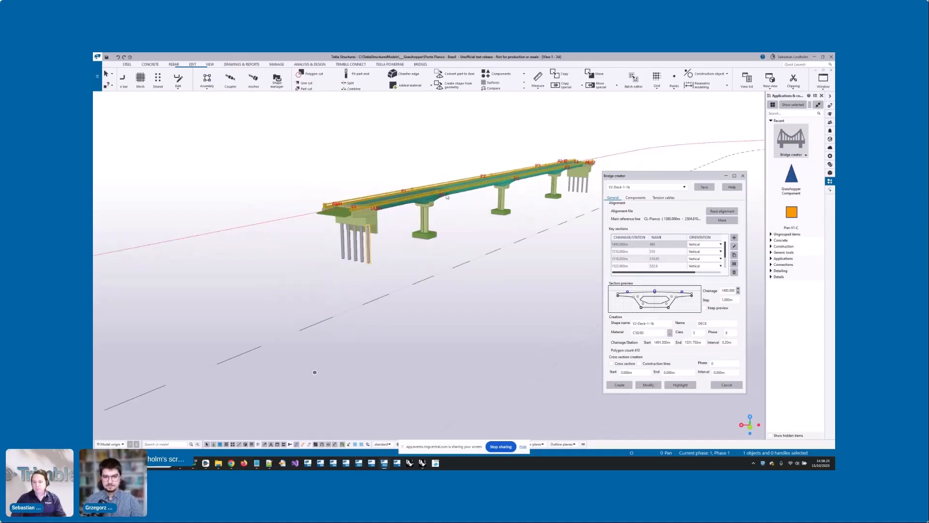
# Step: Arrange Tekla Structures side by side with Grasshopper and Rhino, and close the Bridge creator dialog
pyautogui.click(743, 177)
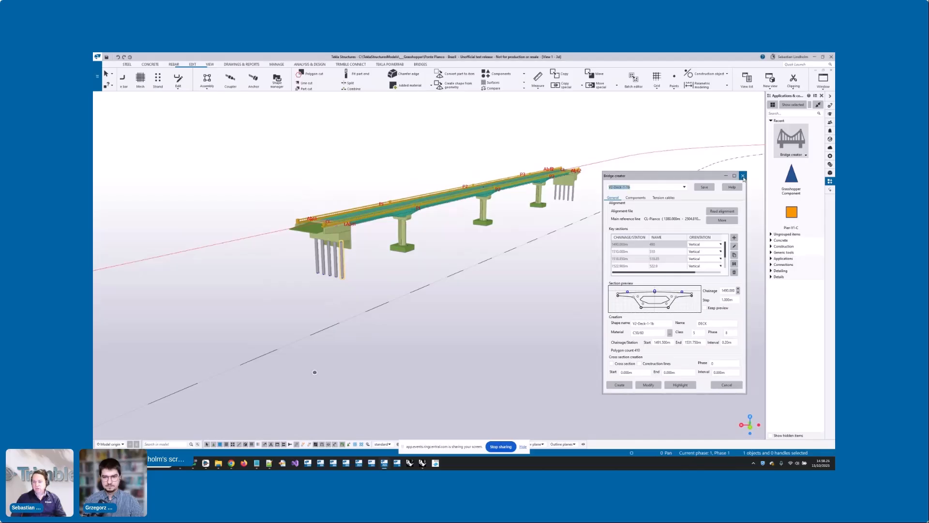
pyautogui.click(743, 177)
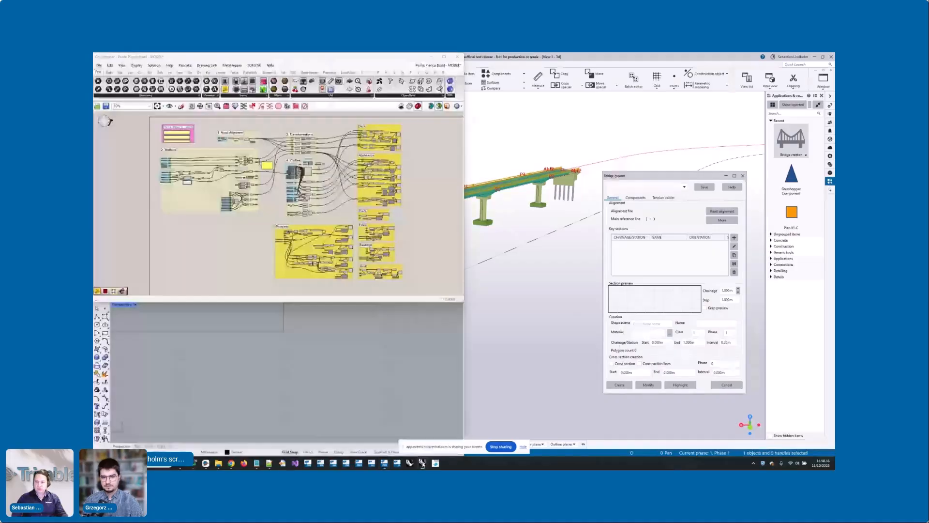
pyautogui.moveTo(642, 57); pyautogui.dragTo(834, 97)
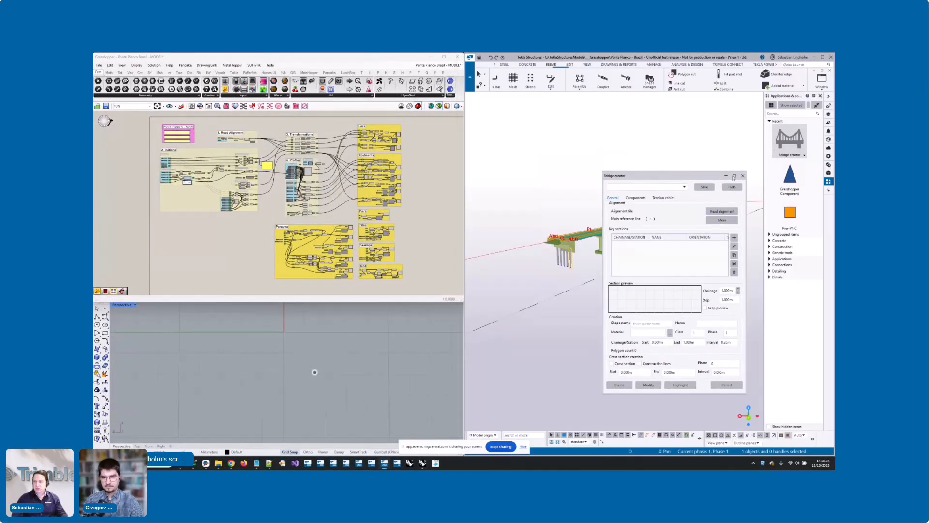
pyautogui.click(743, 176)
pyautogui.scroll(5, 630, 262)
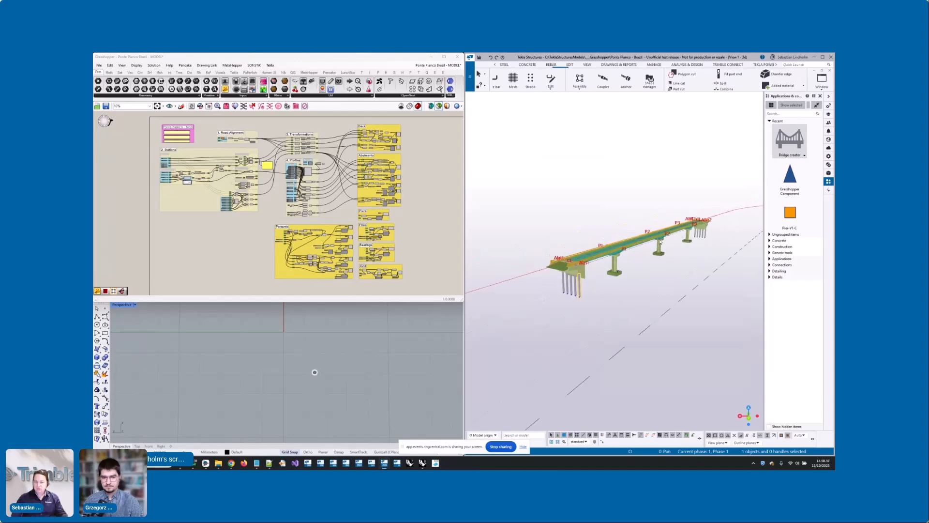
pyautogui.scroll(-6, 630, 262)
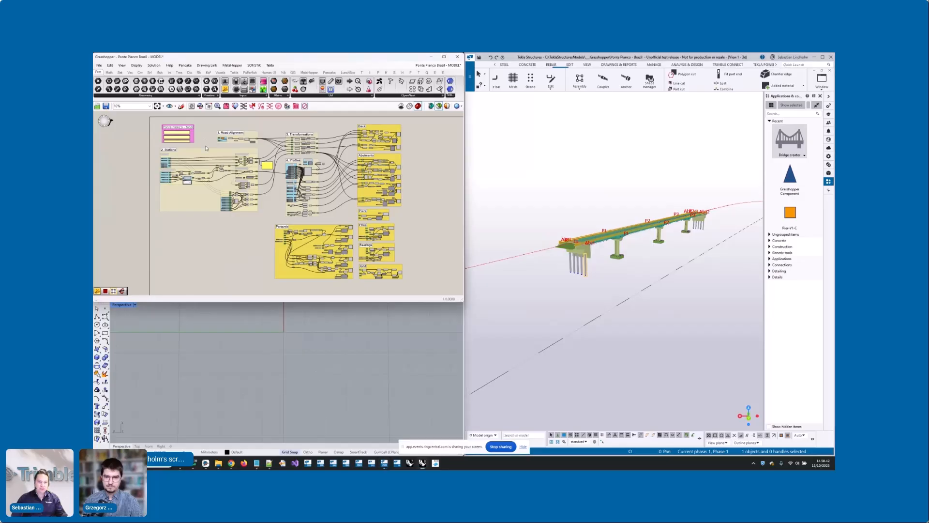
# Step: Load the V2-Deck-1-1b settings in the Bridge creator and place it beside the Road Alignment group of the Grasshopper script
pyautogui.rightClick(209, 140)
pyautogui.click(199, 147)
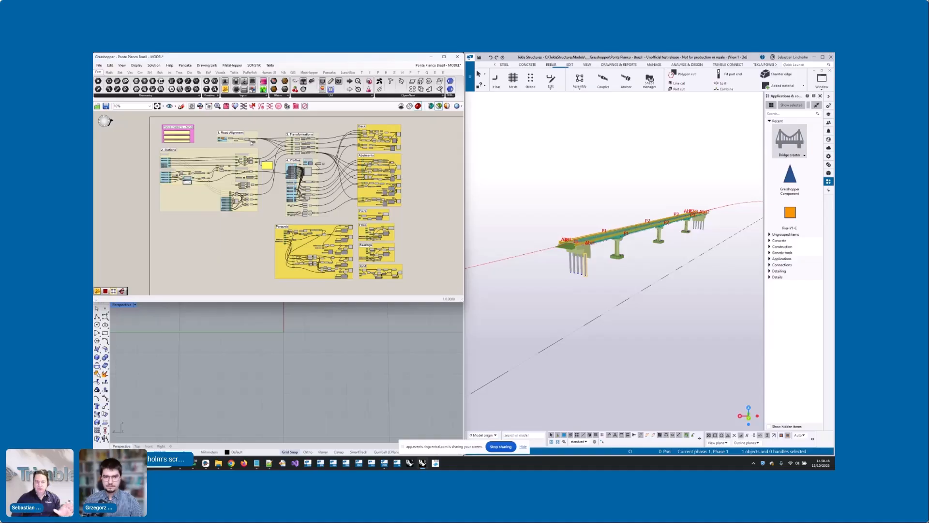
pyautogui.scroll(2, 248, 141)
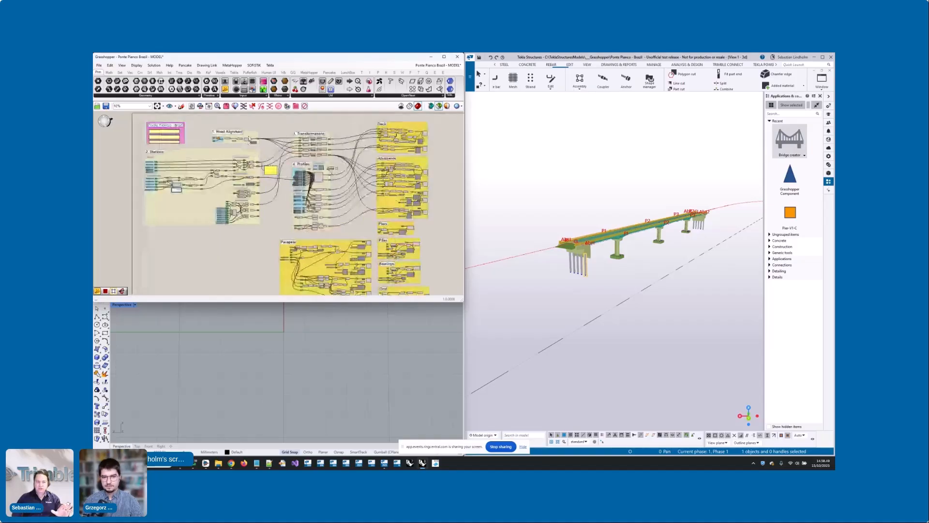
pyautogui.scroll(3, 248, 139)
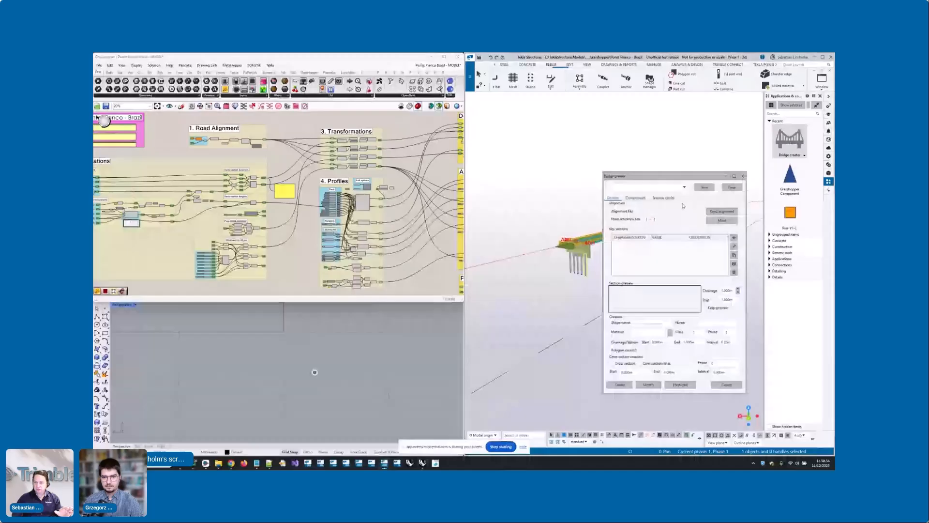
pyautogui.click(685, 186)
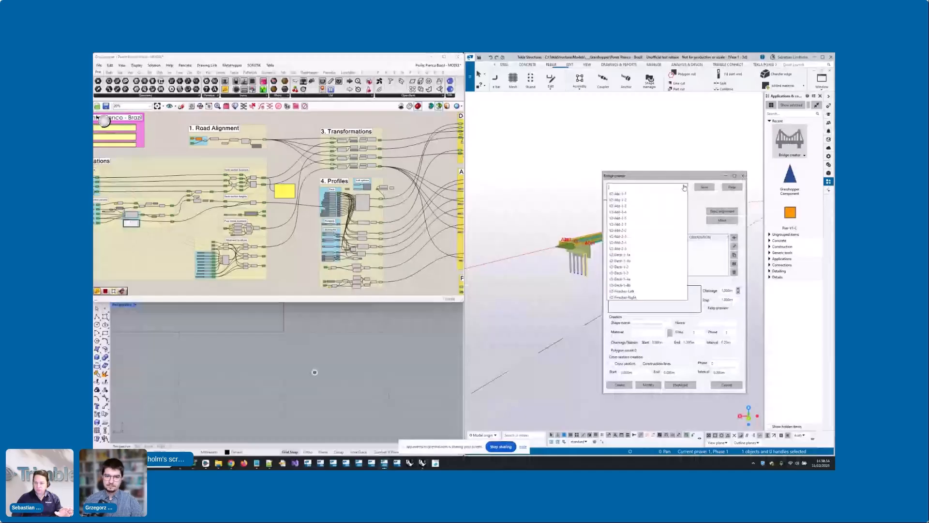
pyautogui.click(639, 261)
pyautogui.moveTo(651, 178); pyautogui.dragTo(567, 127)
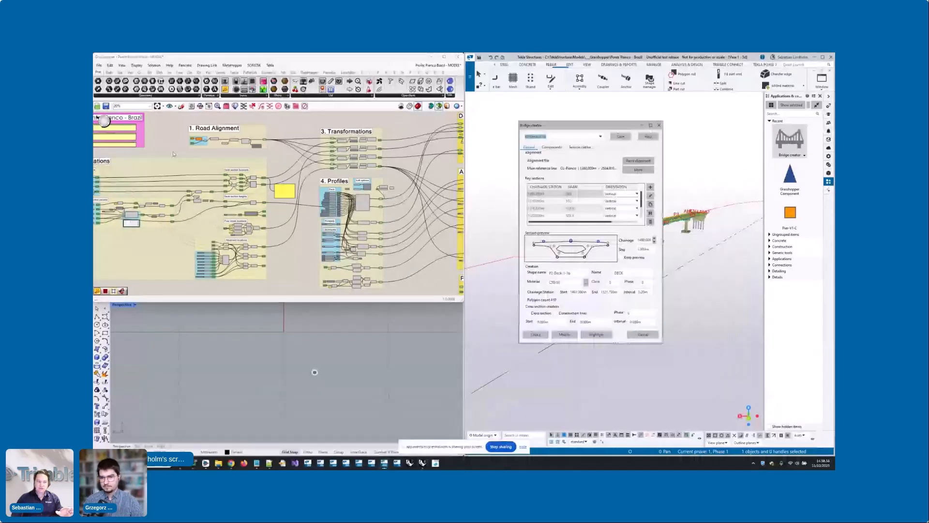
pyautogui.scroll(3, 193, 160)
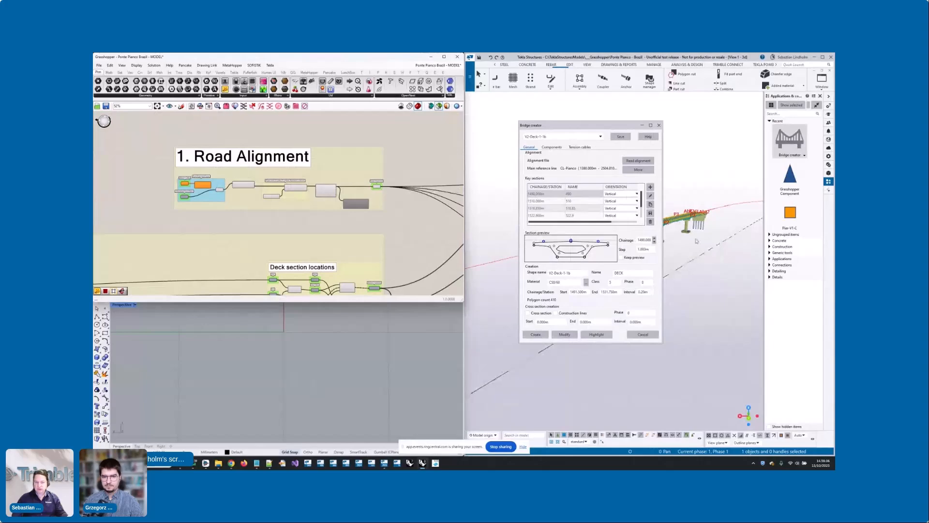
# Step: Examine the Main stations sliders for start, end, abutment length and pier locations in the script's Stations group
pyautogui.moveTo(321, 228); pyautogui.dragTo(392, 153, button='right')
pyautogui.scroll(-4, 392, 154)
pyautogui.scroll(4, 226, 178)
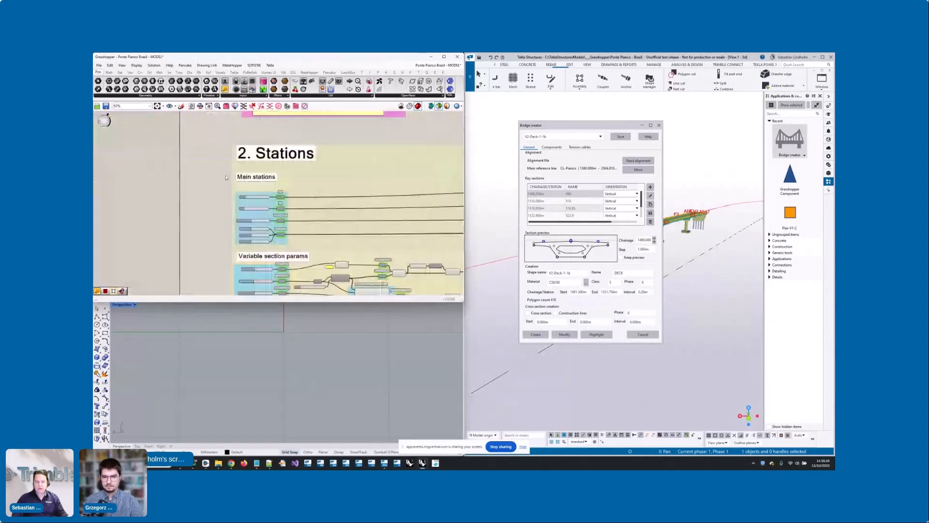
pyautogui.scroll(2, 225, 178)
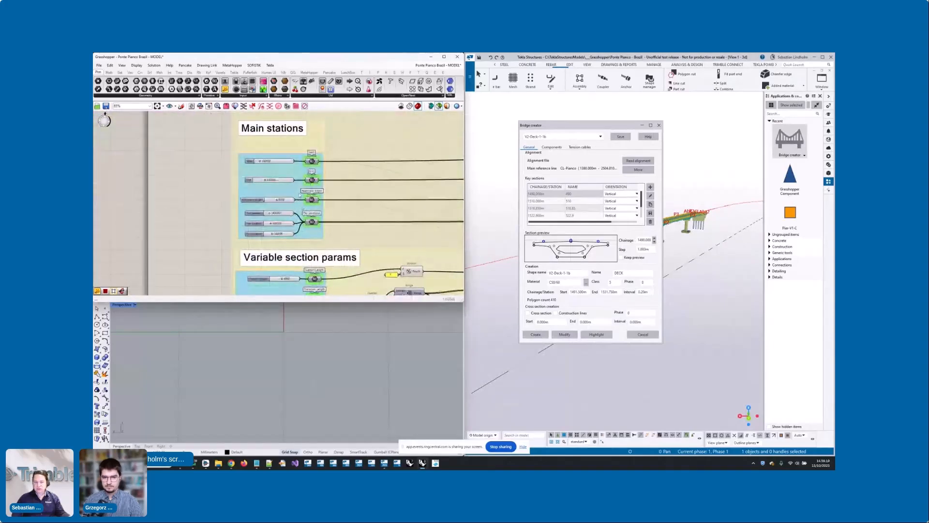
pyautogui.scroll(2, 299, 195)
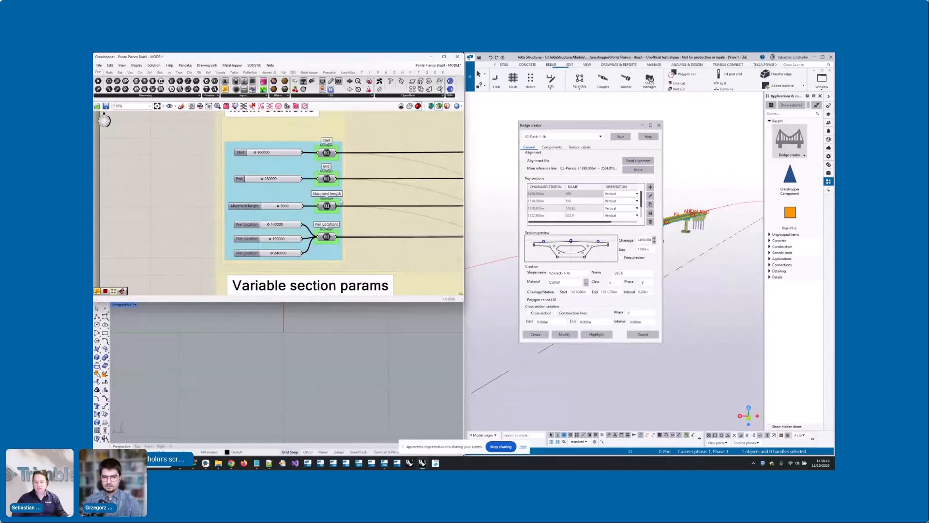
pyautogui.scroll(-6, 341, 201)
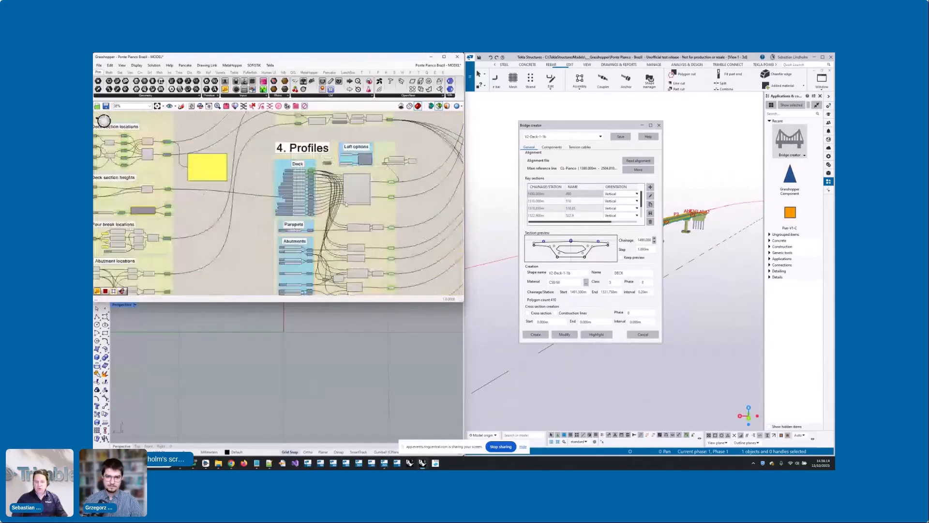
# Step: Select the deck cluster in the Profiles group to preview the deck cross-section in Rhino, and clear the selection
pyautogui.scroll(1, 346, 204)
pyautogui.click(353, 193)
pyautogui.scroll(4, 317, 191)
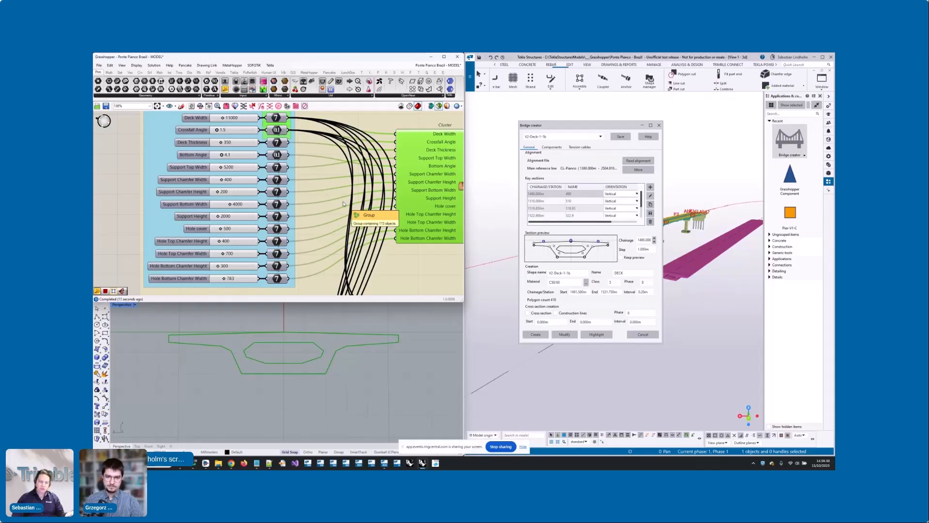
pyautogui.scroll(-8, 344, 204)
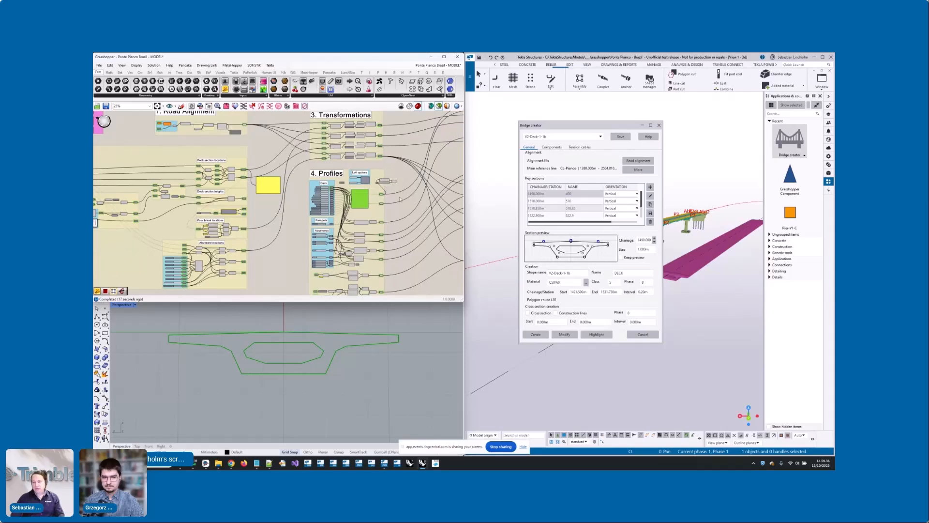
pyautogui.scroll(-5, 414, 183)
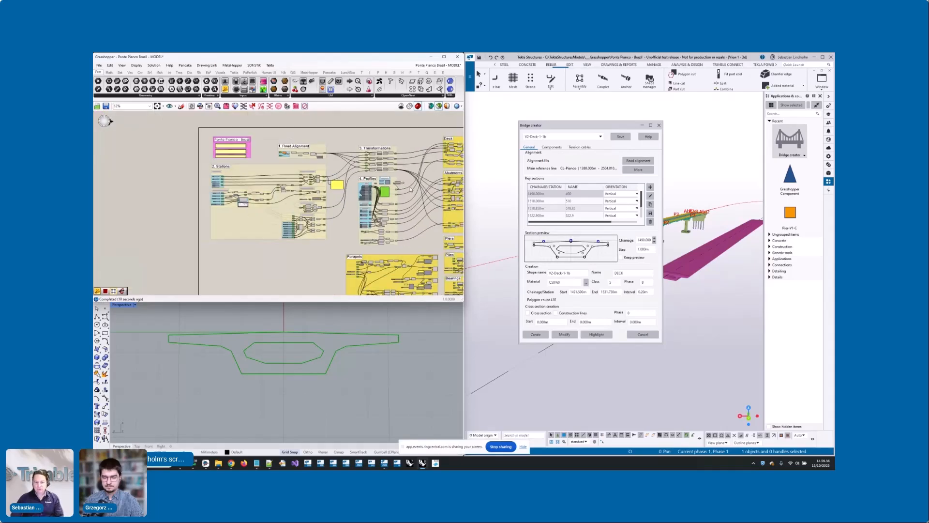
pyautogui.rightClick(370, 188)
pyautogui.click(398, 247)
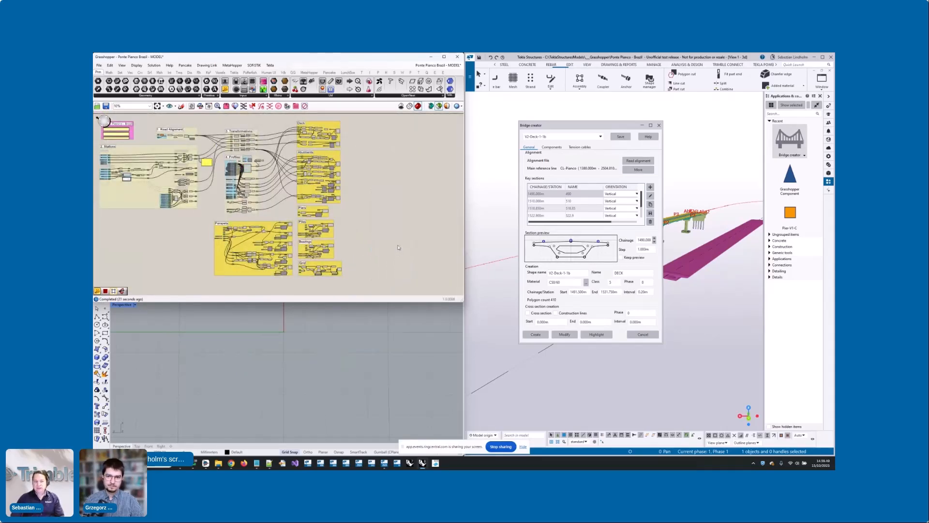
# Step: Clear the component catalogue and Bridge creator dialog from view and compare the Grasshopper-generated bridge with the original one
pyautogui.moveTo(598, 127); pyautogui.dragTo(236, 208)
pyautogui.moveTo(745, 243); pyautogui.dragTo(690, 253, button='middle')
pyautogui.click(820, 96)
pyautogui.scroll(1, 686, 276)
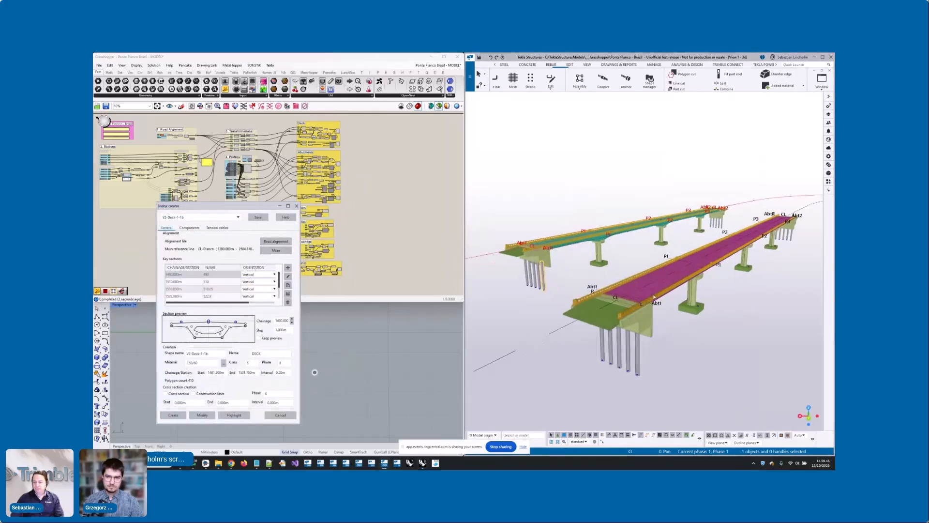
pyautogui.moveTo(633, 300); pyautogui.dragTo(644, 291, button='middle')
pyautogui.scroll(1, 540, 252)
pyautogui.moveTo(606, 262)
pyautogui.mouseDown(button='middle')
pyautogui.moveTo(582, 258)
pyautogui.moveTo(591, 263)
pyautogui.mouseUp(button='middle')
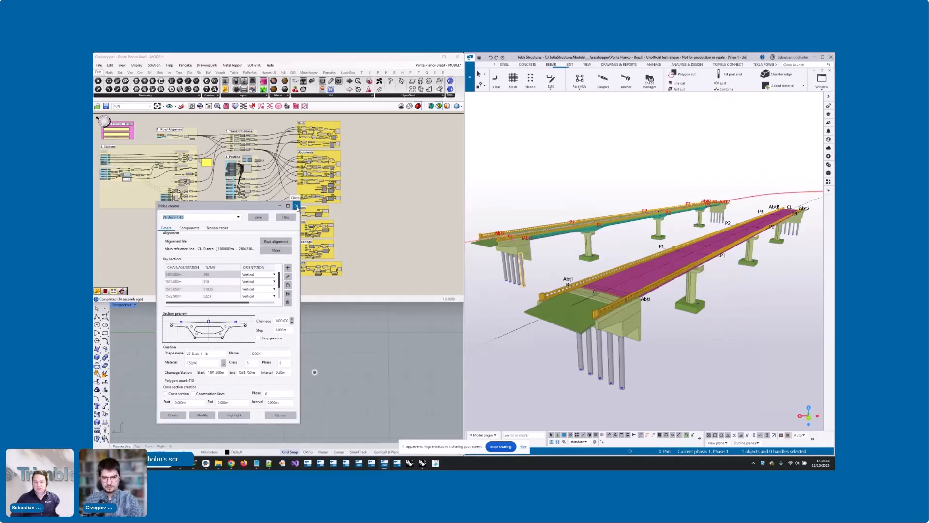
pyautogui.click(297, 208)
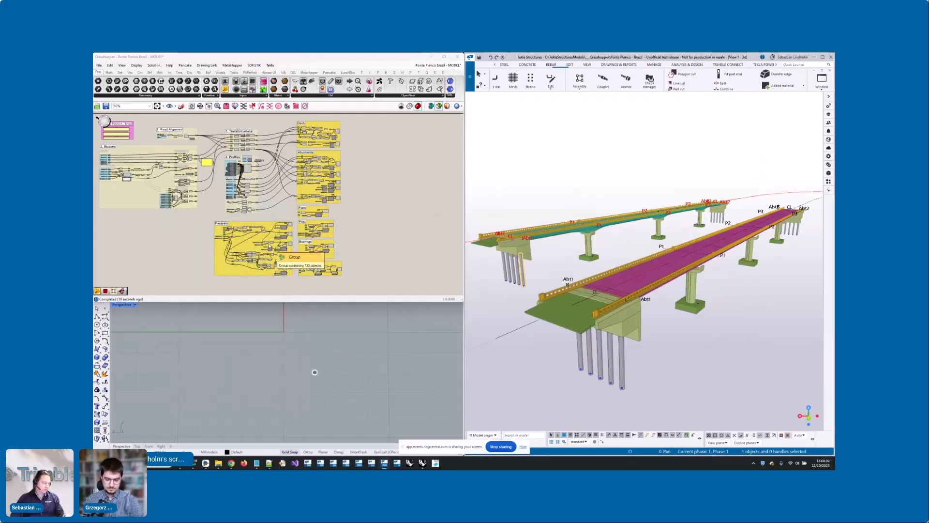
pyautogui.keyDown('ctrl'); pyautogui.moveTo(562, 262); pyautogui.dragTo(560, 252, button='middle'); pyautogui.keyUp('ctrl')
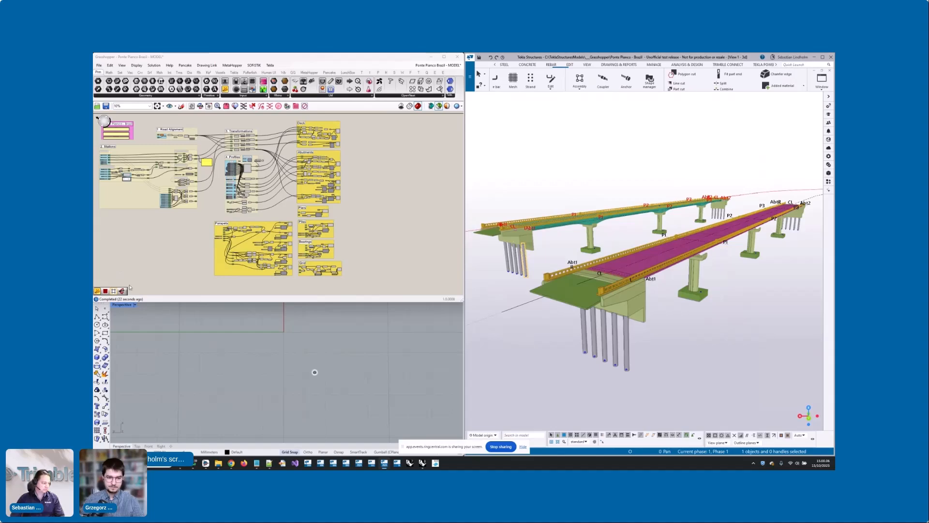